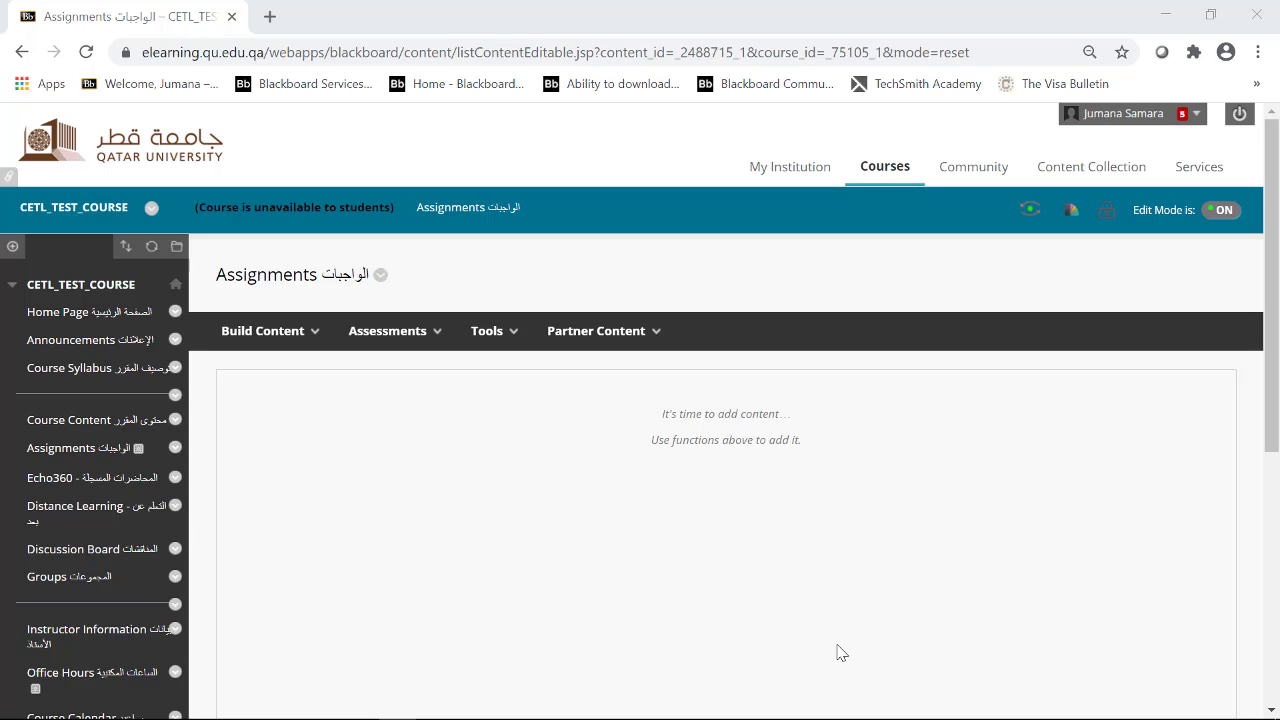
Start creating a new standard assignment in the course's Assignments content area
click(487, 594)
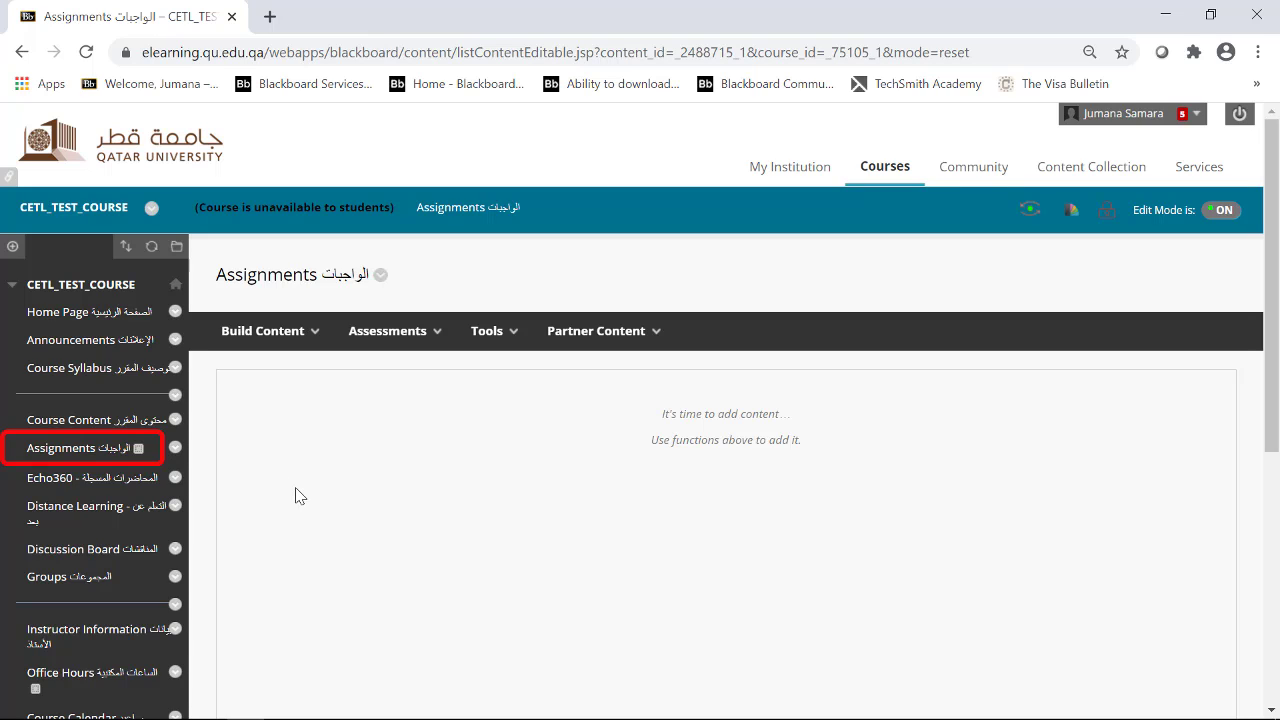
click(55, 449)
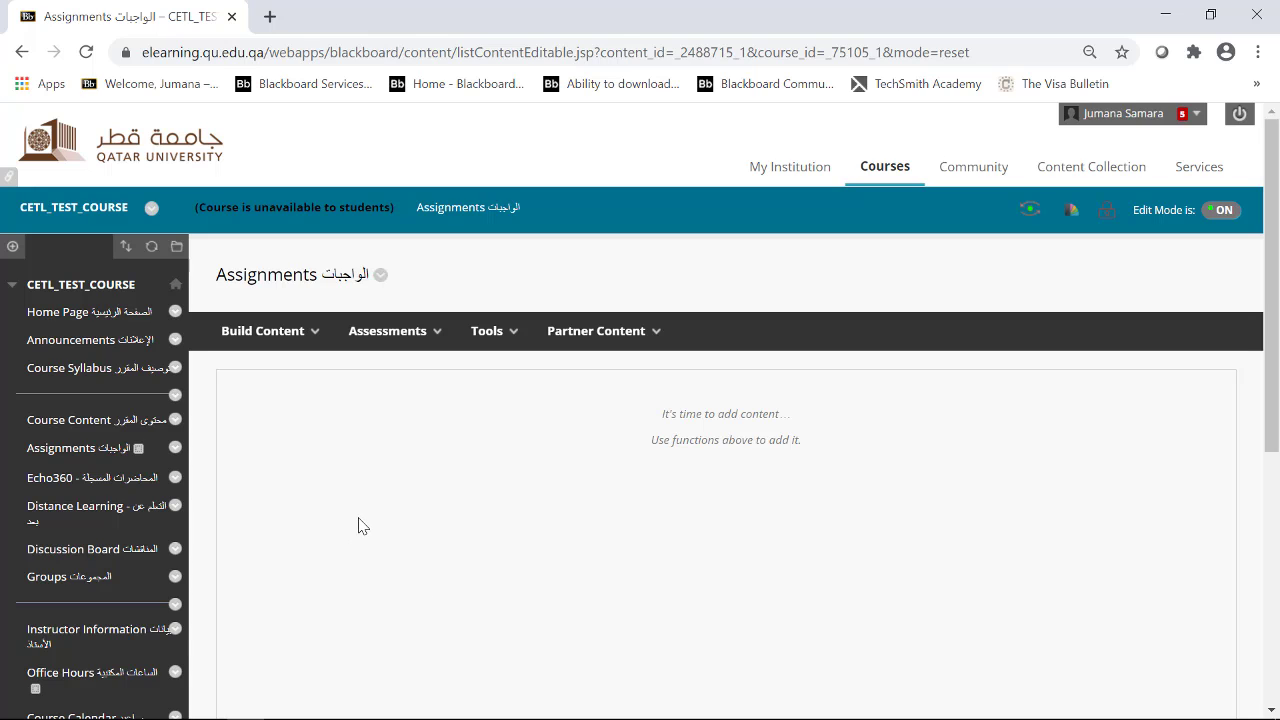
click(388, 331)
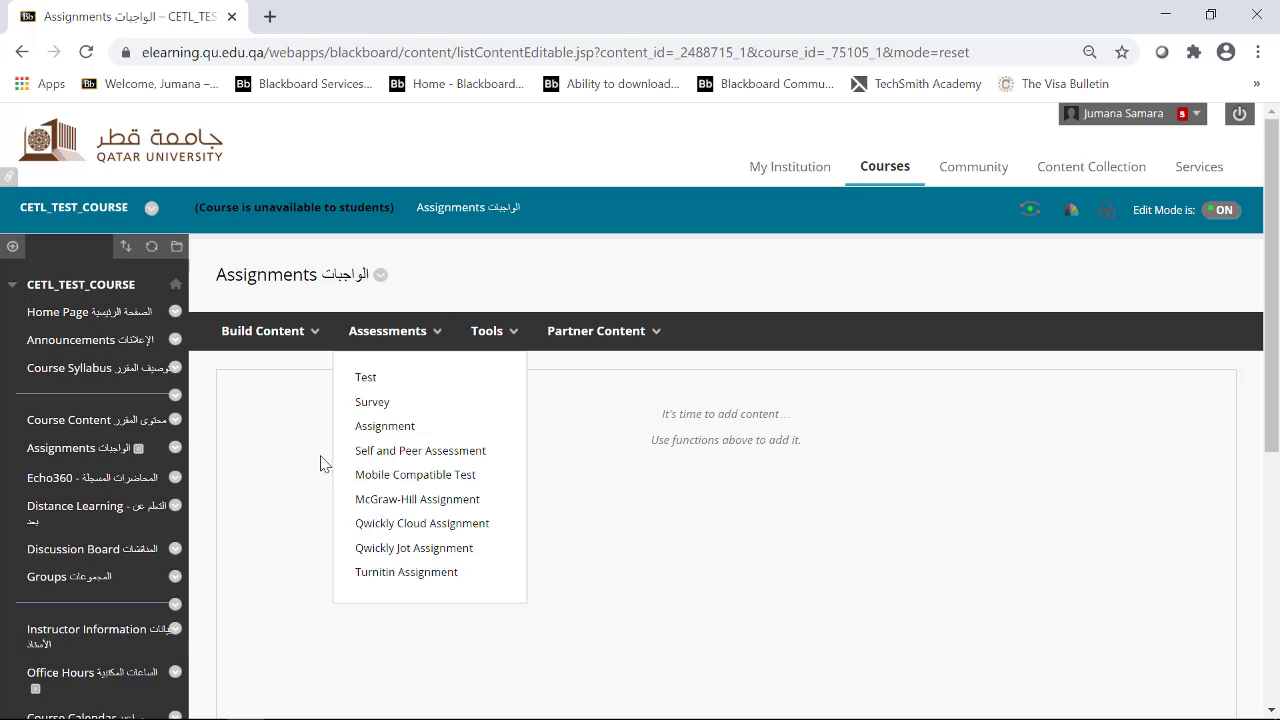
click(325, 506)
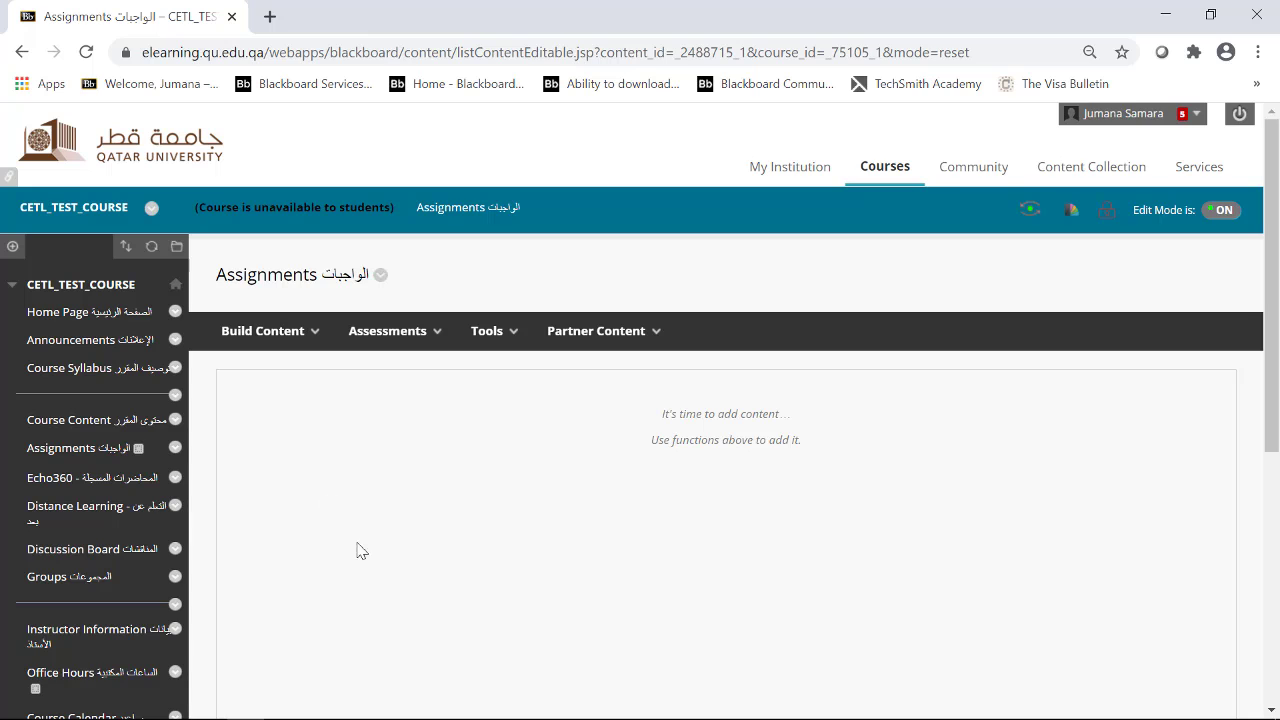
click(405, 336)
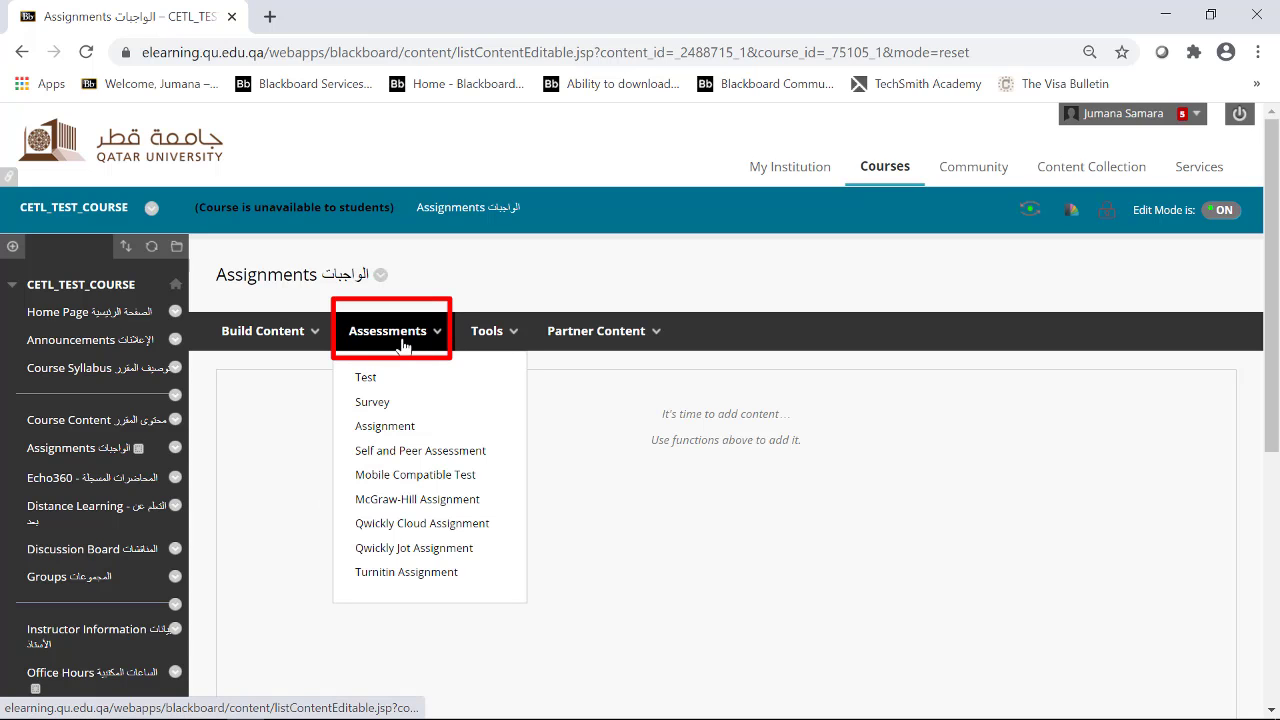
click(385, 427)
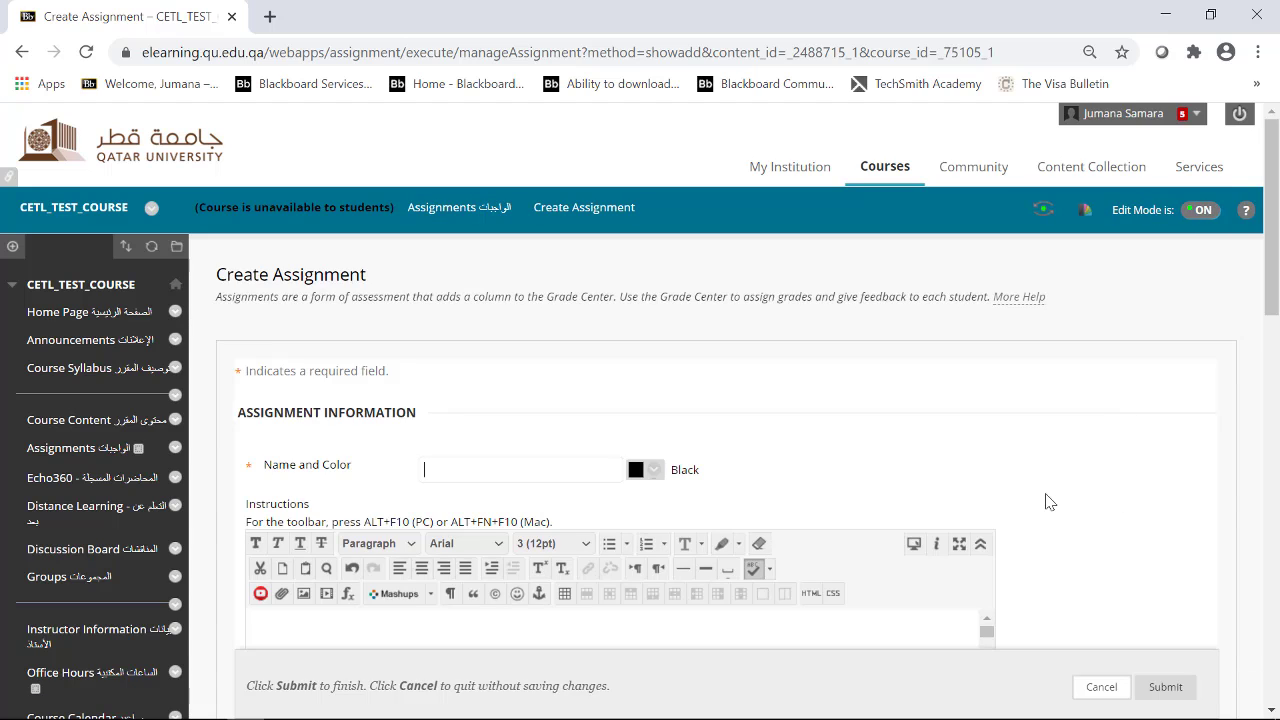
Name it "Assignment 1" and add instructions to read unit 1's three articles, write a 1-page conclusion, due 20 September, as an individual assignment
click(578, 472)
text(Assignment 1)
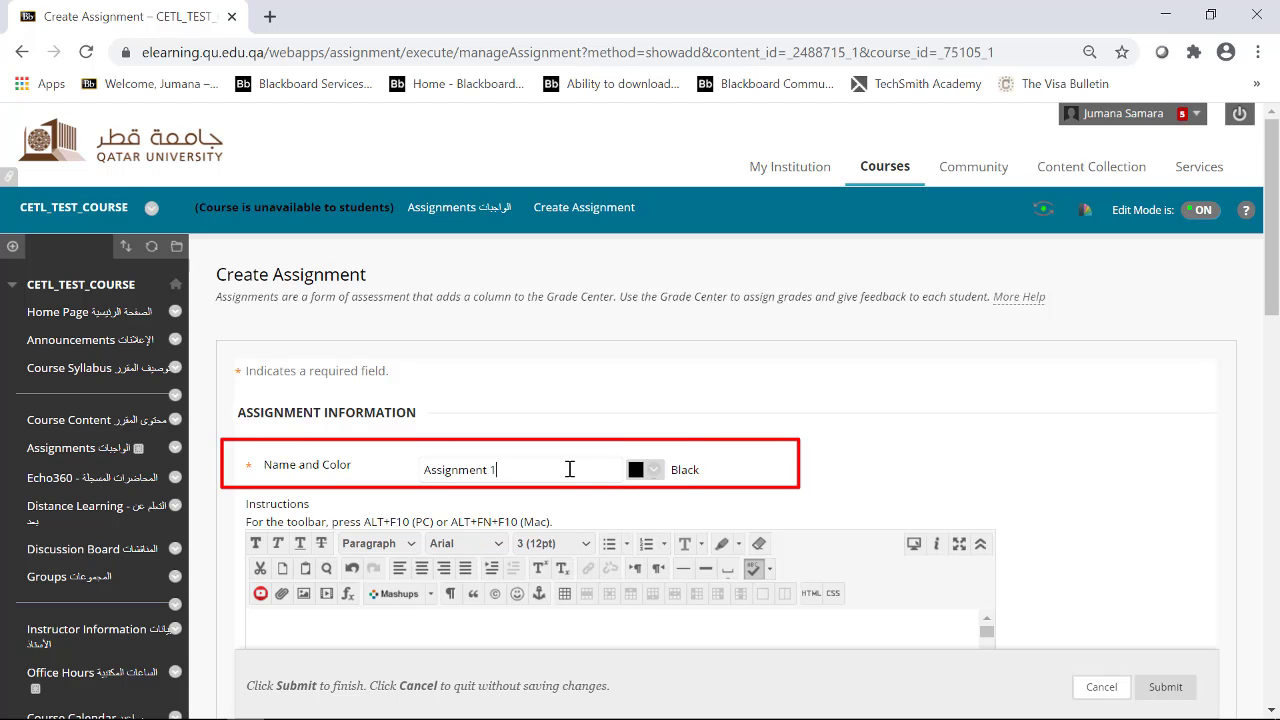
scroll(366, 410, down, 2)
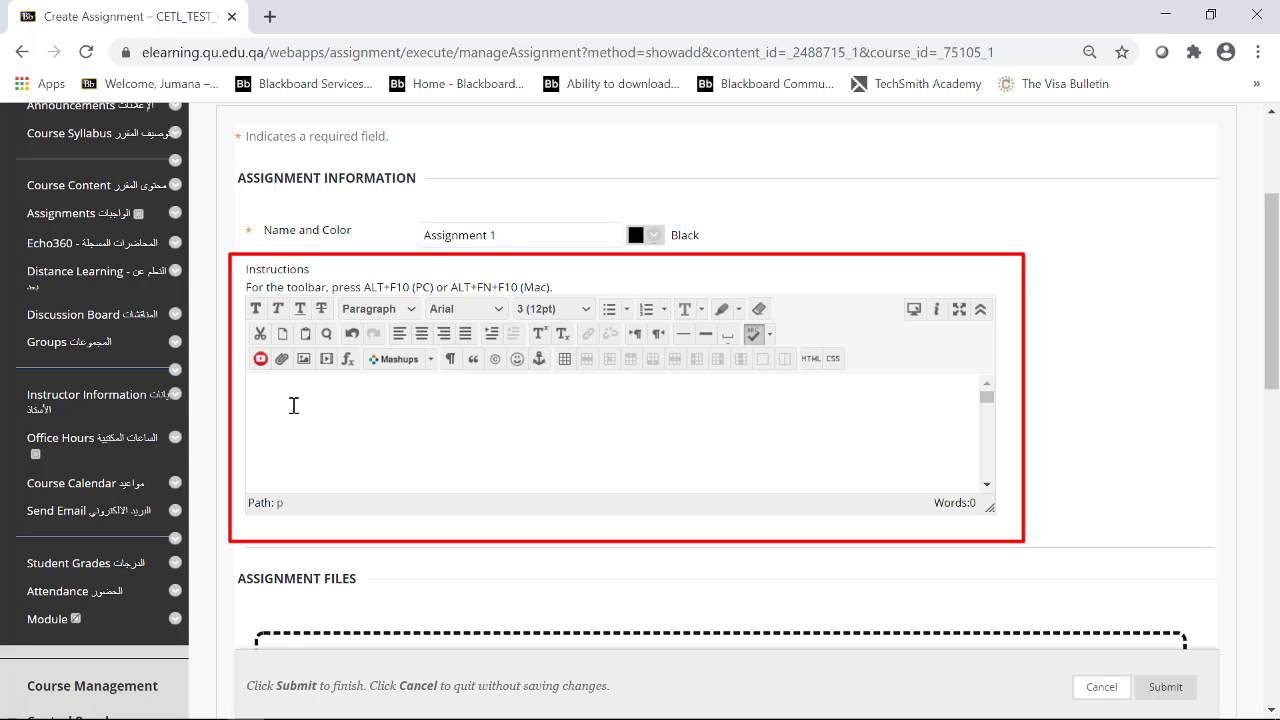
text(Read the three articles of unit 1 and write a 1-page conclusion. Assignment is due on 20 September. This is an individual assignment.)
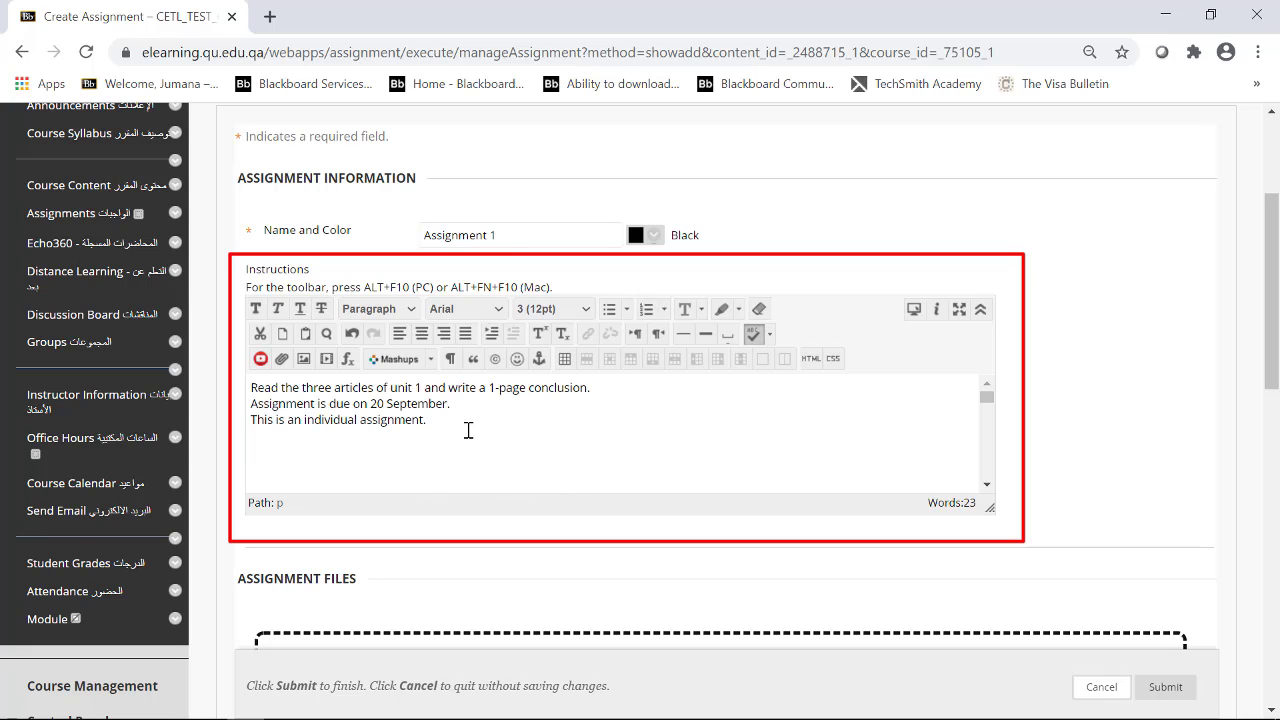
Attach the Word document "Assignment 1" from the computer's Orientation folder to the assignment
scroll(577, 330, down, 3)
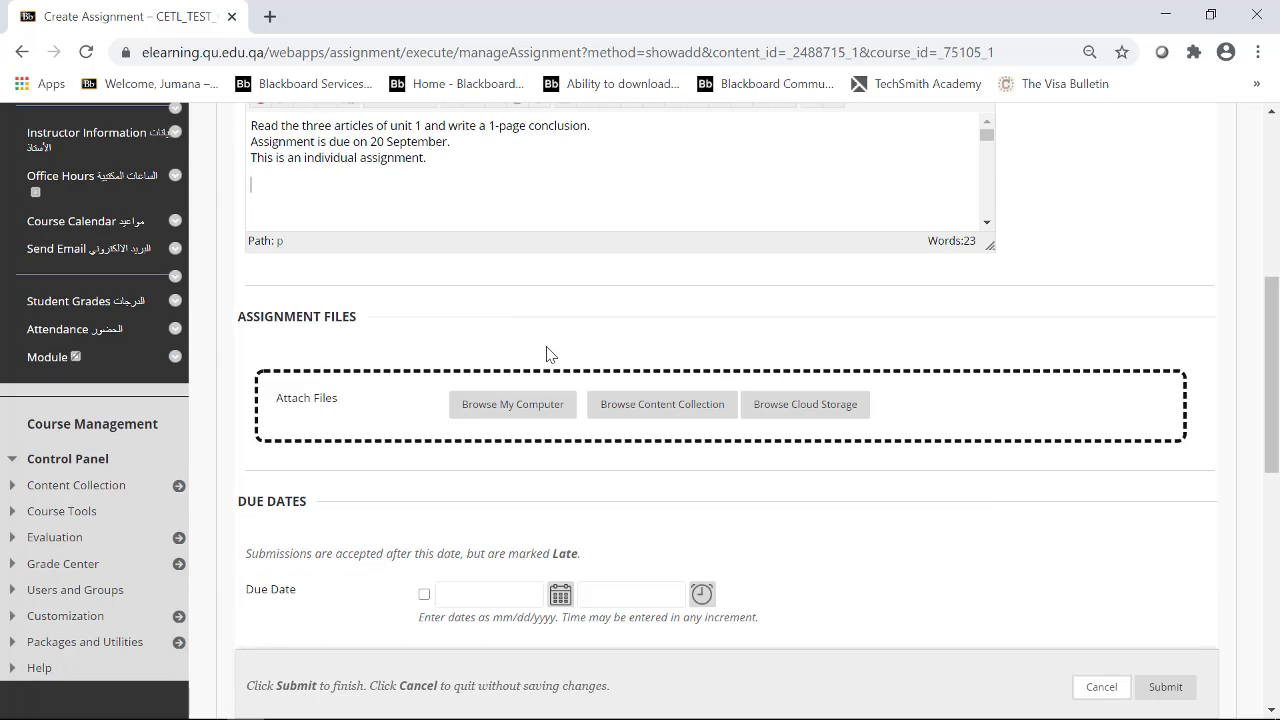
click(512, 415)
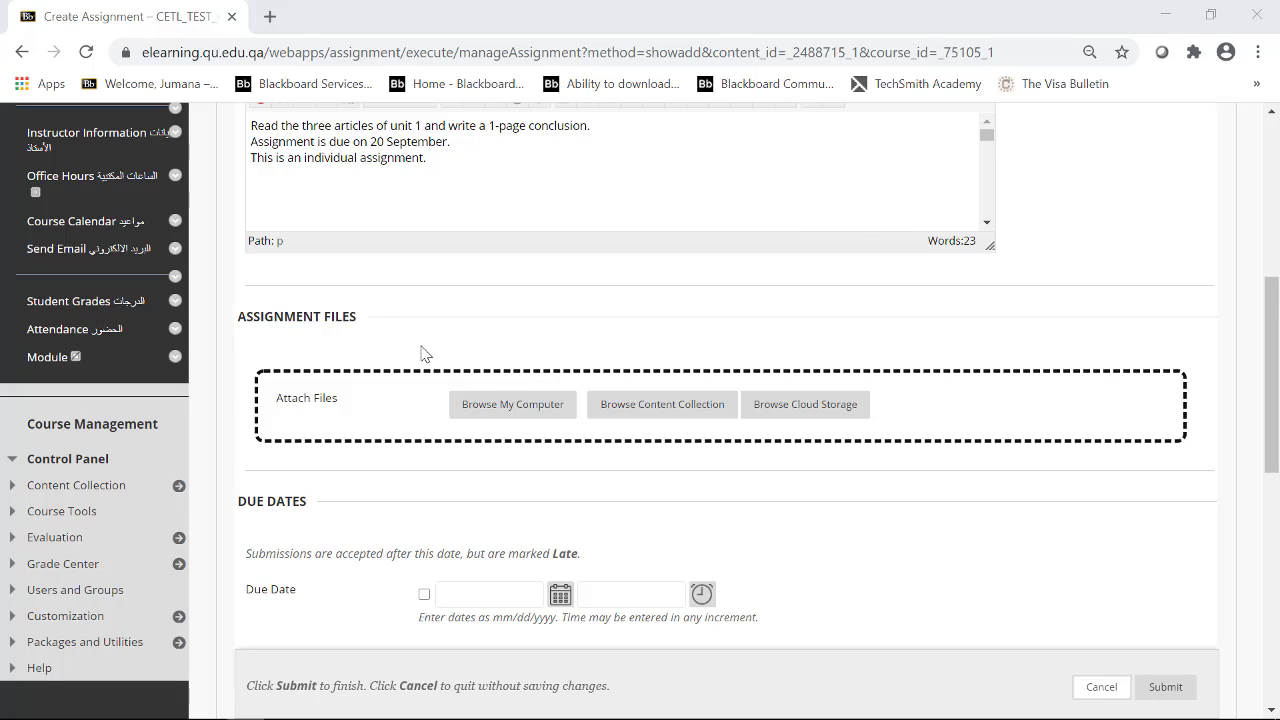
click(305, 253)
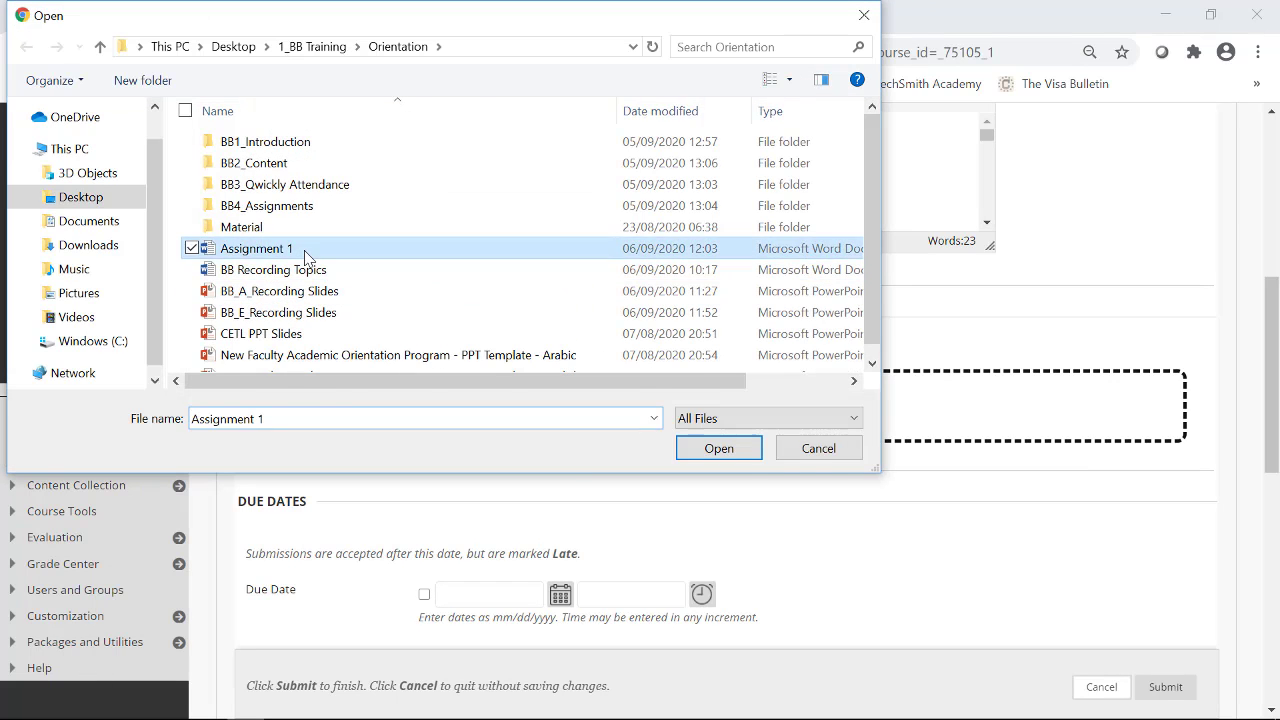
double_click(305, 253)
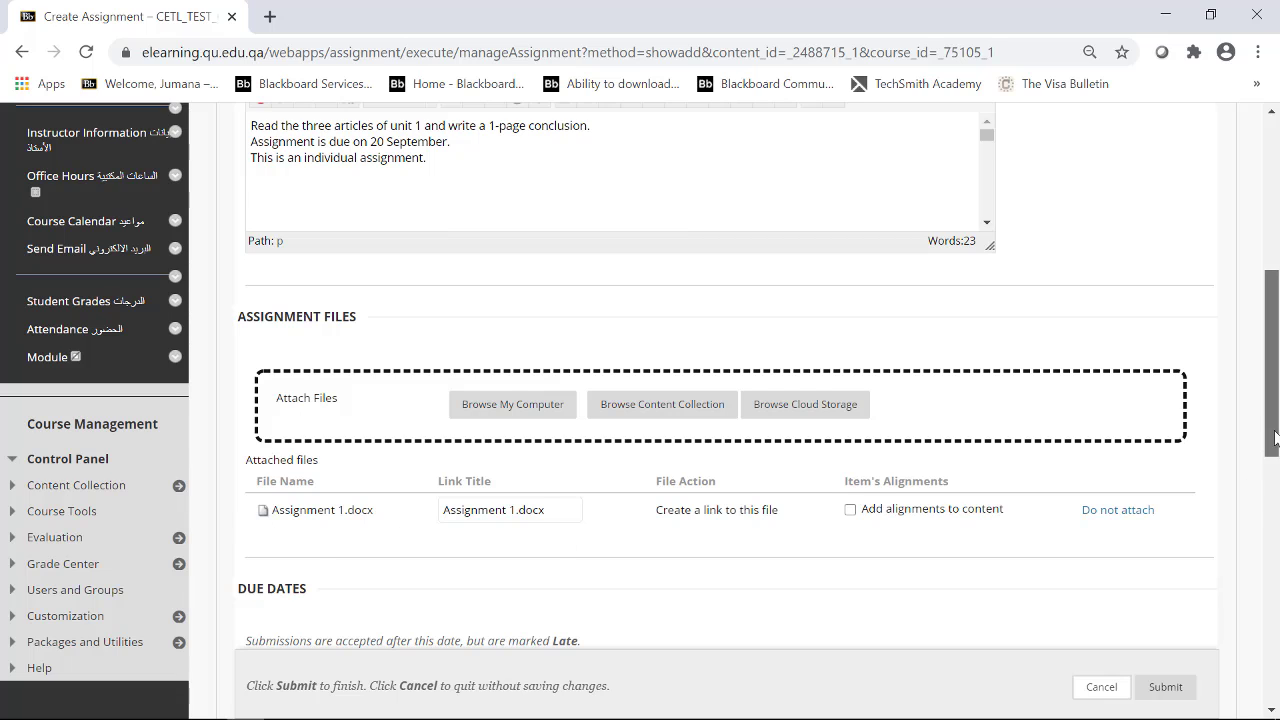
Enable the due date and set it to 09/20/2020 at the end of the day (11:59 PM)
scroll(1275, 437, down, 1)
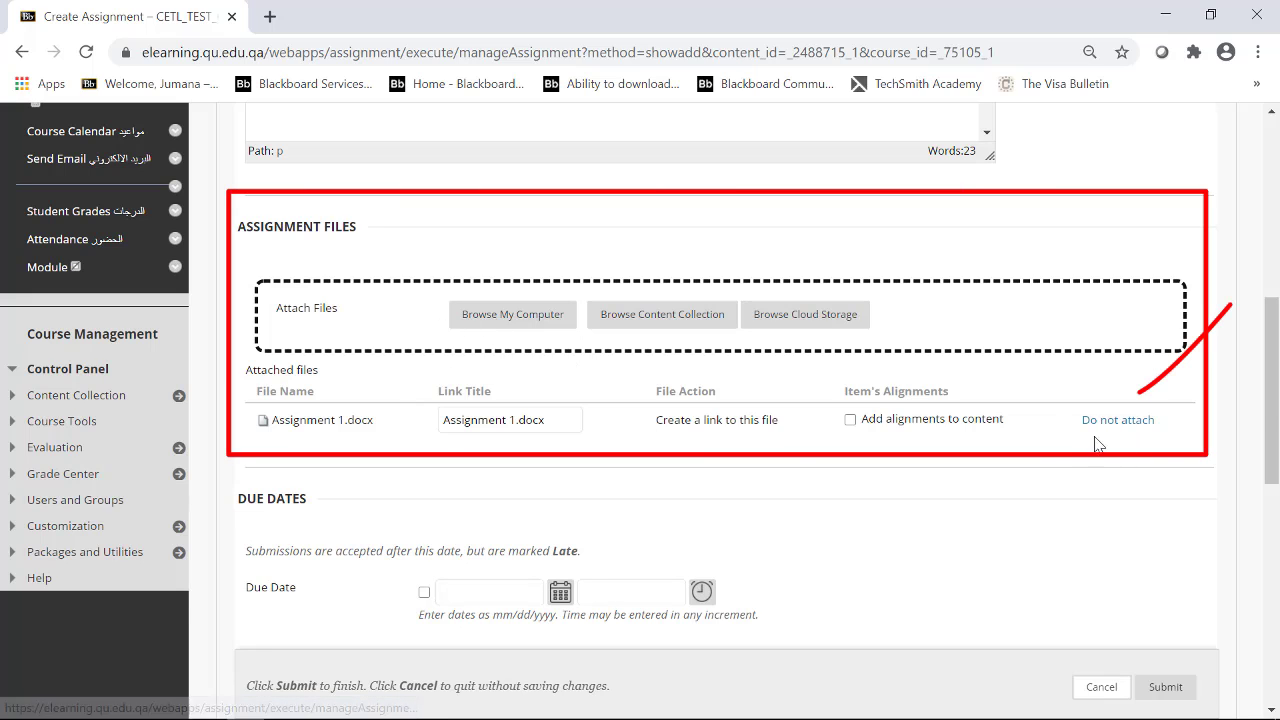
scroll(284, 386, down, 3)
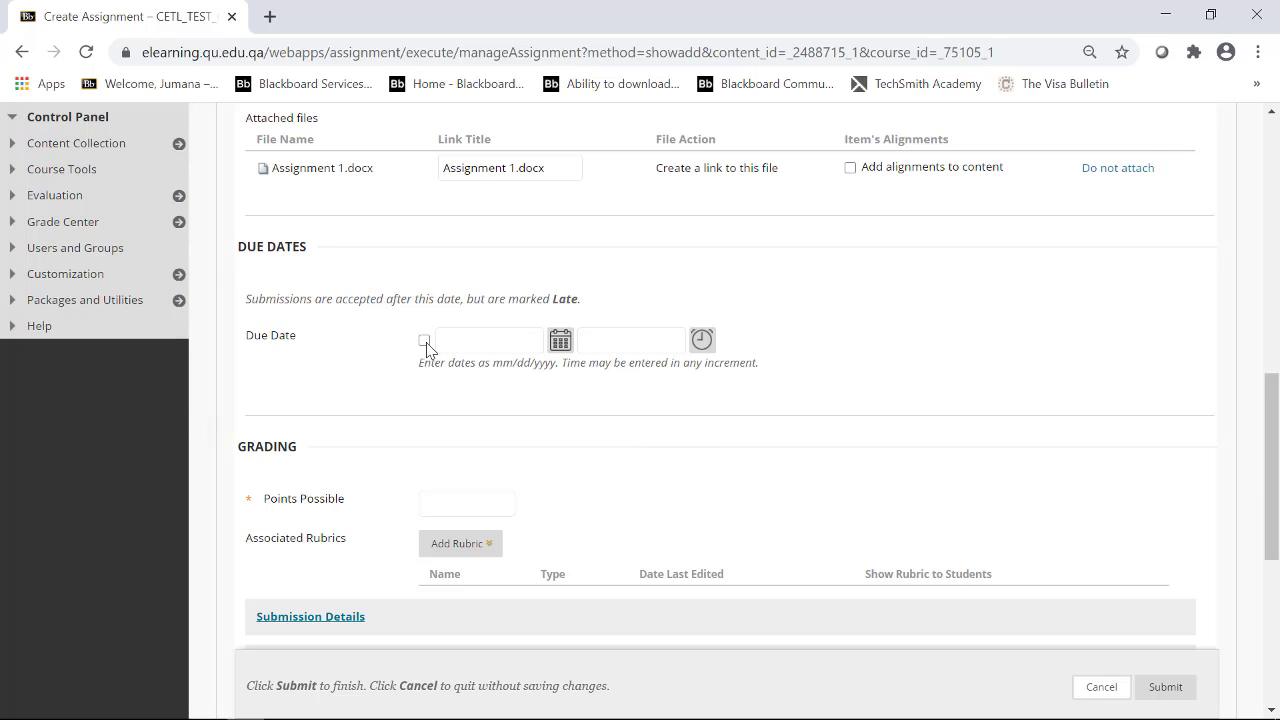
scroll(424, 345, up, 1)
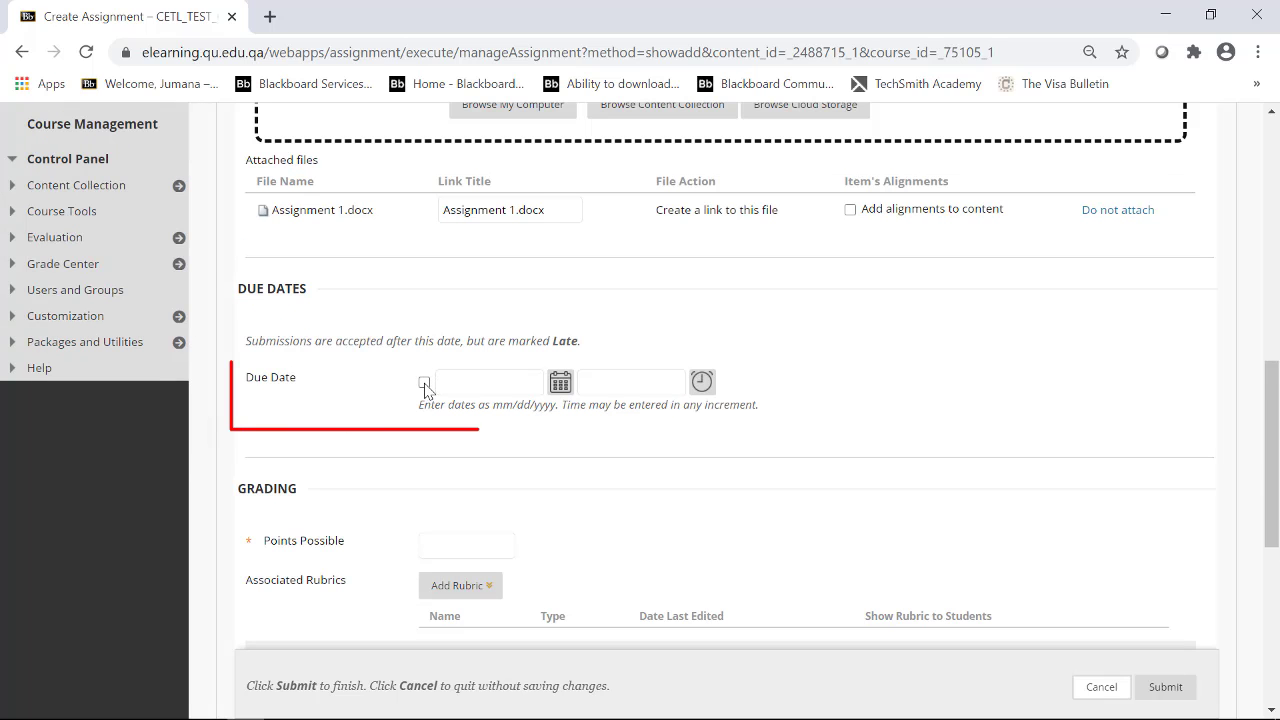
click(424, 383)
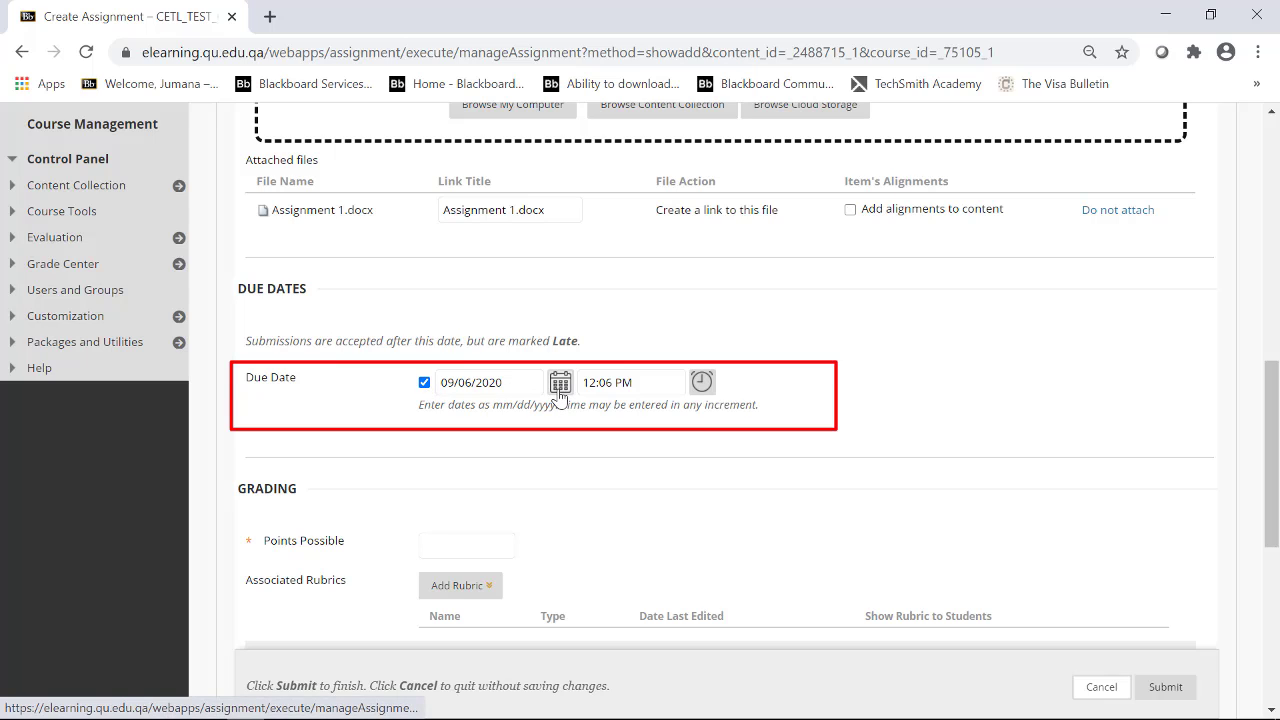
click(560, 390)
click(745, 327)
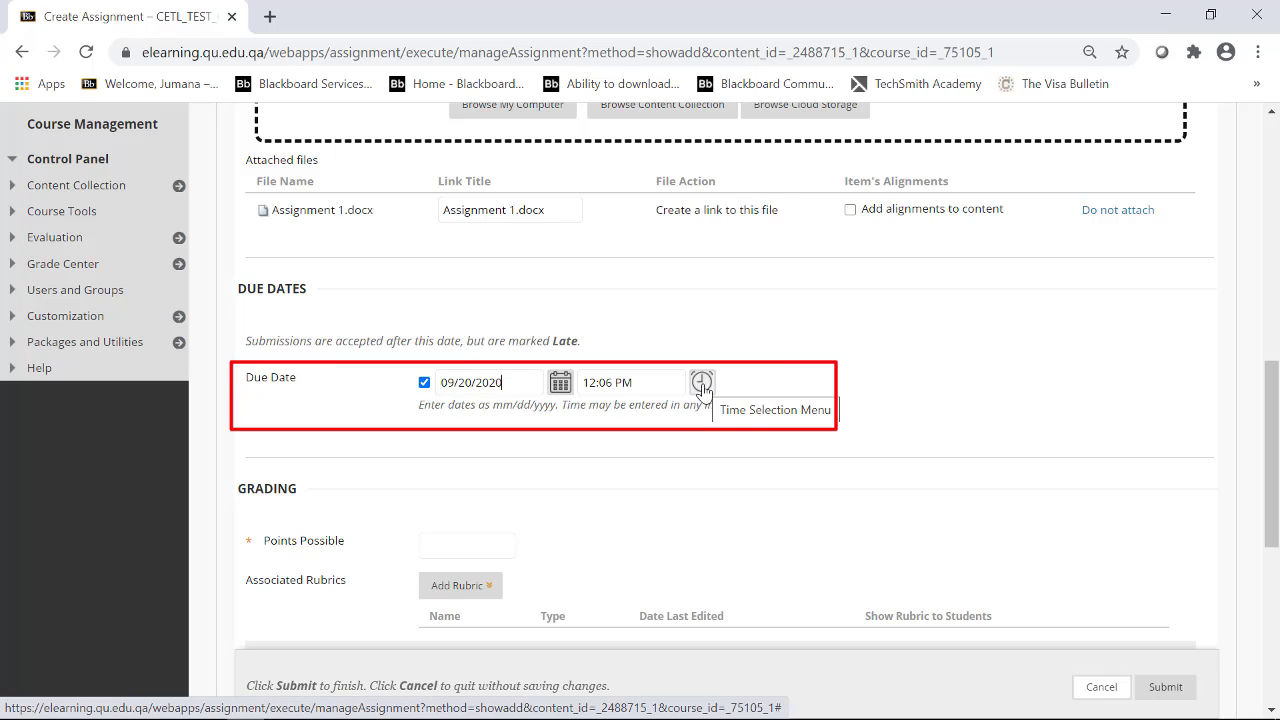
click(702, 383)
drag(783, 250, 785, 430)
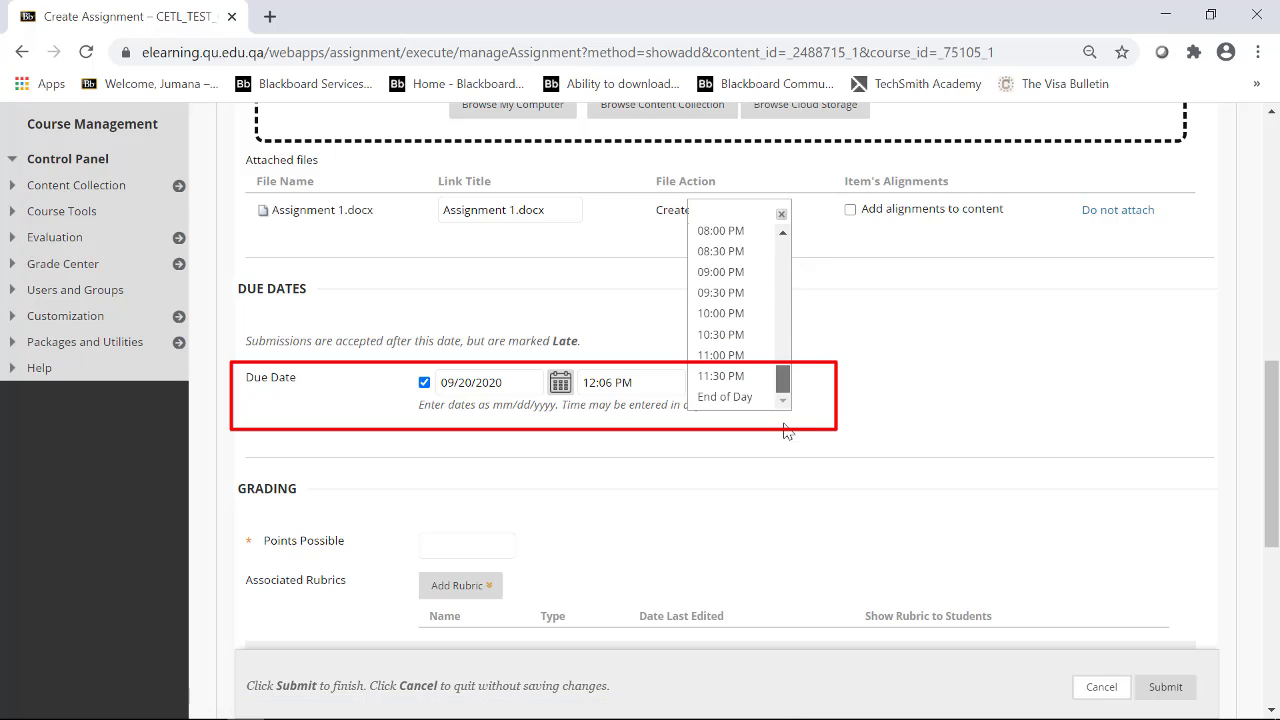
click(740, 398)
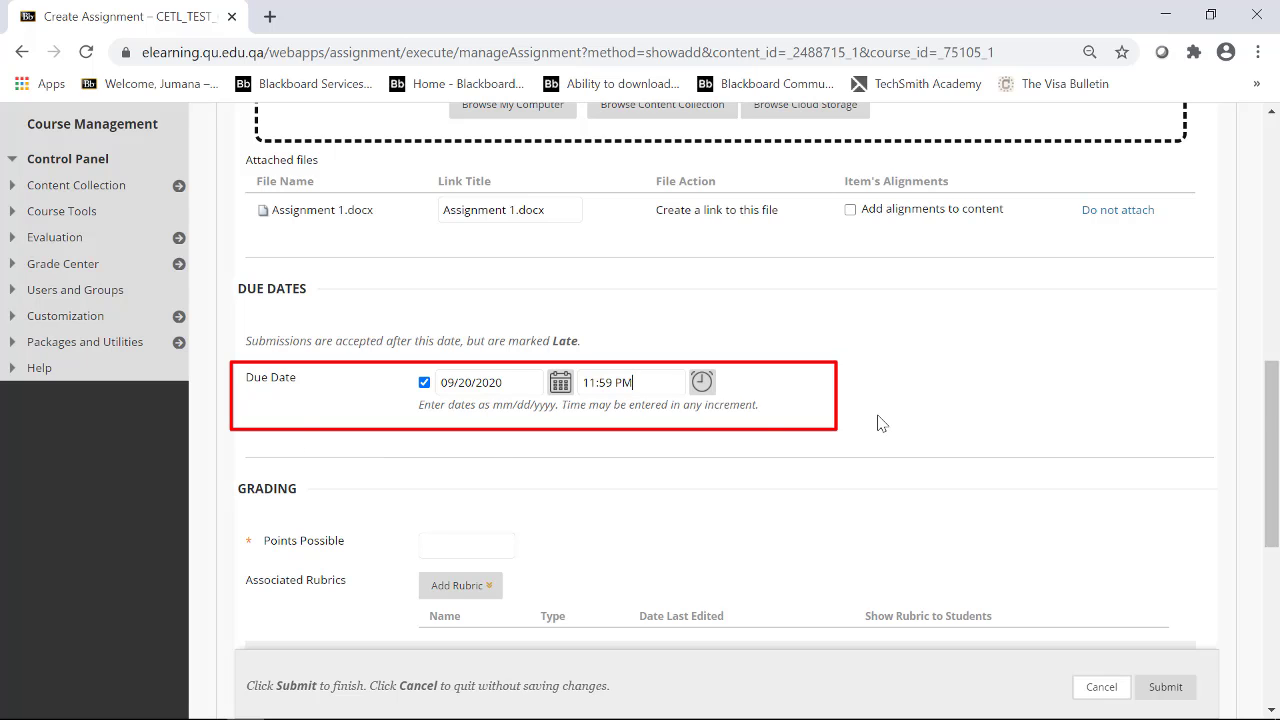
Set the assignment's points possible to 10
scroll(1268, 455, down, 1)
scroll(1268, 455, up, 1)
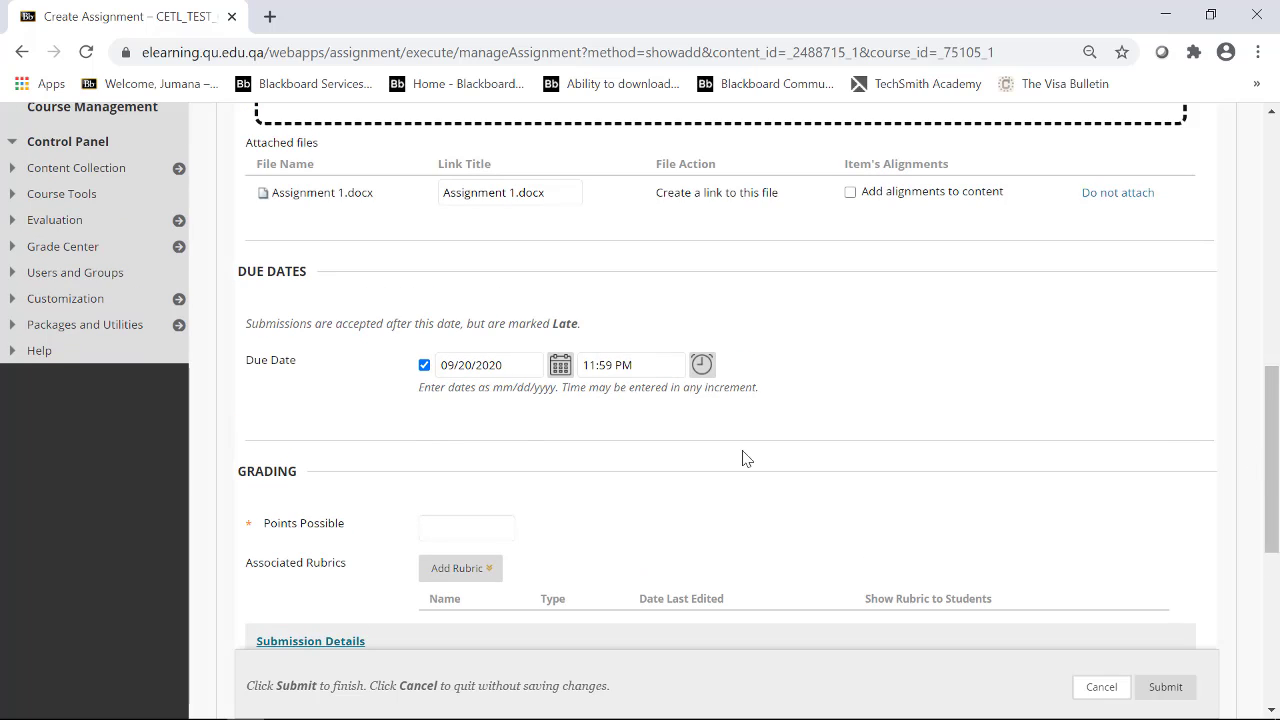
scroll(745, 458, down, 2)
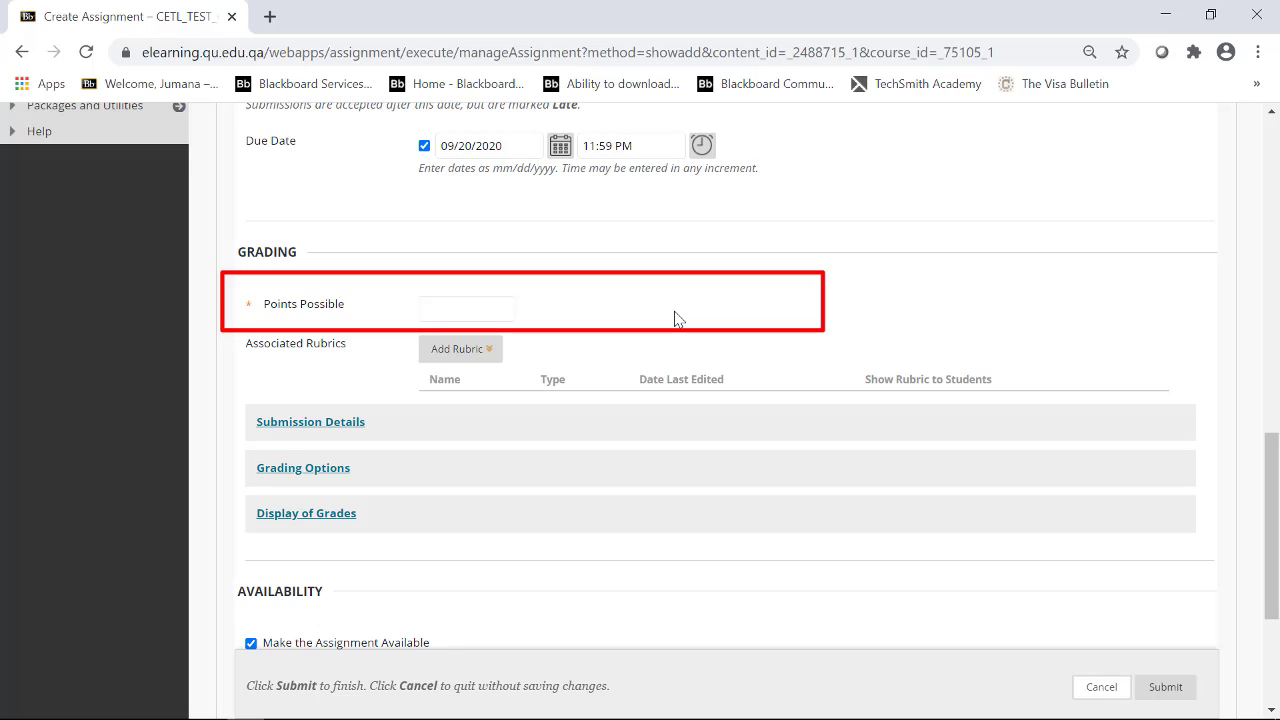
key(Tab)
key(Tab)
text(10)
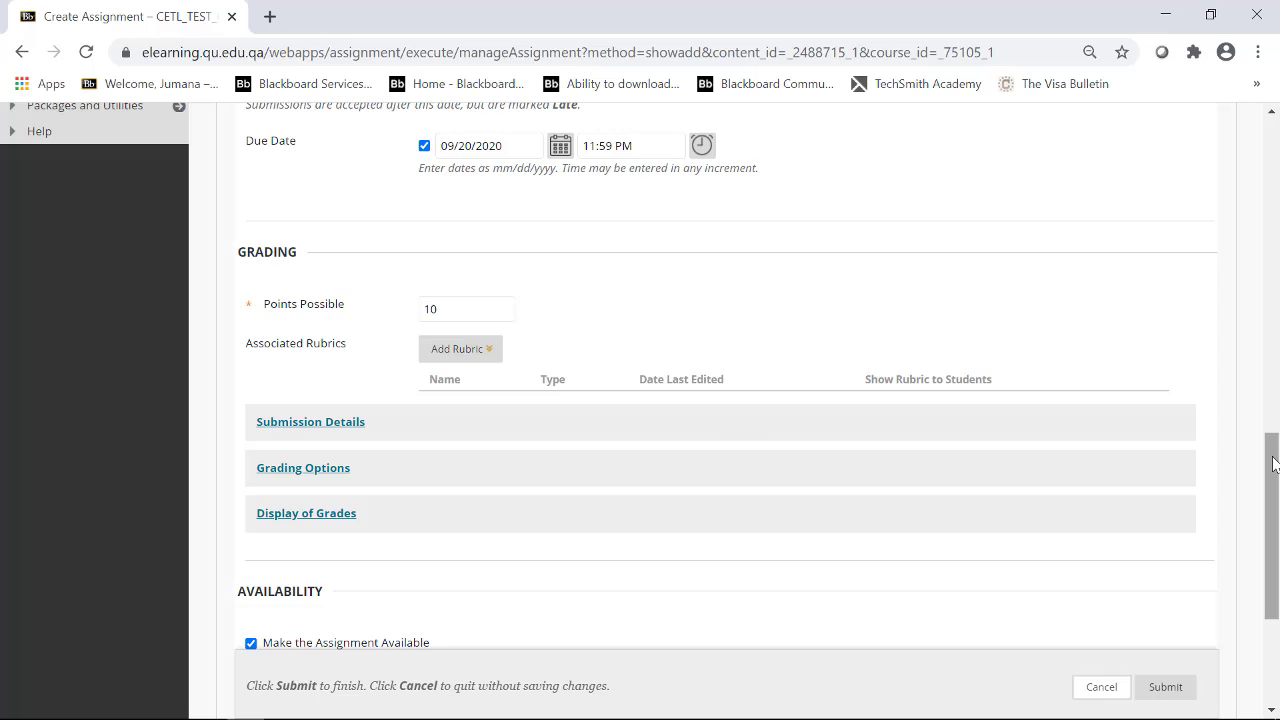
In the submission details, enable SafeAssign plagiarism checking and allow students to view the originality report for their attempts
scroll(1275, 463, down, 2)
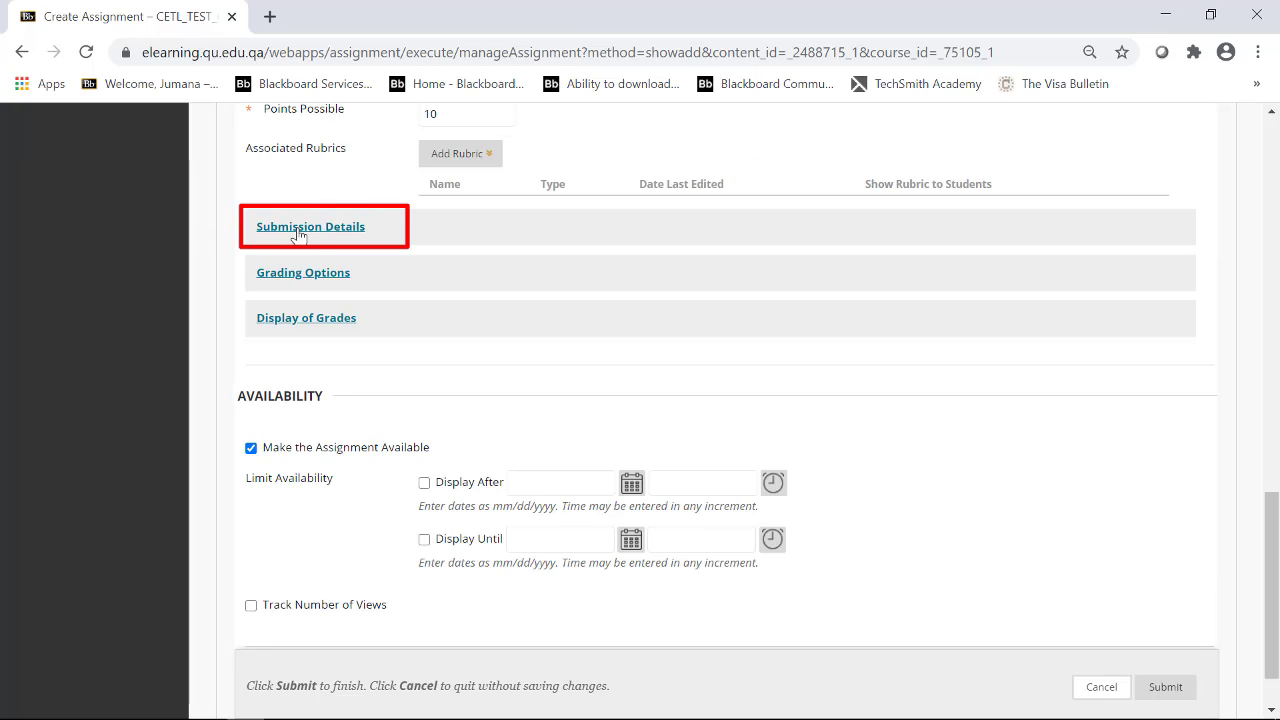
click(297, 232)
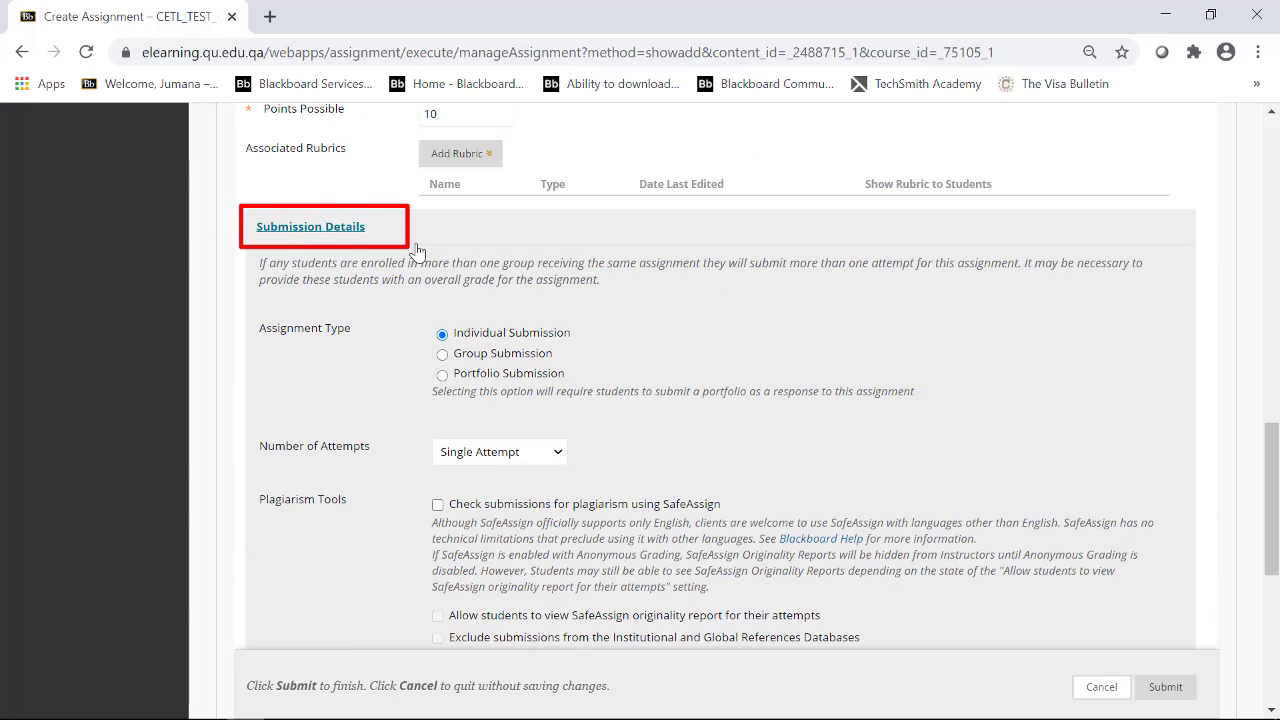
scroll(894, 322, down, 1)
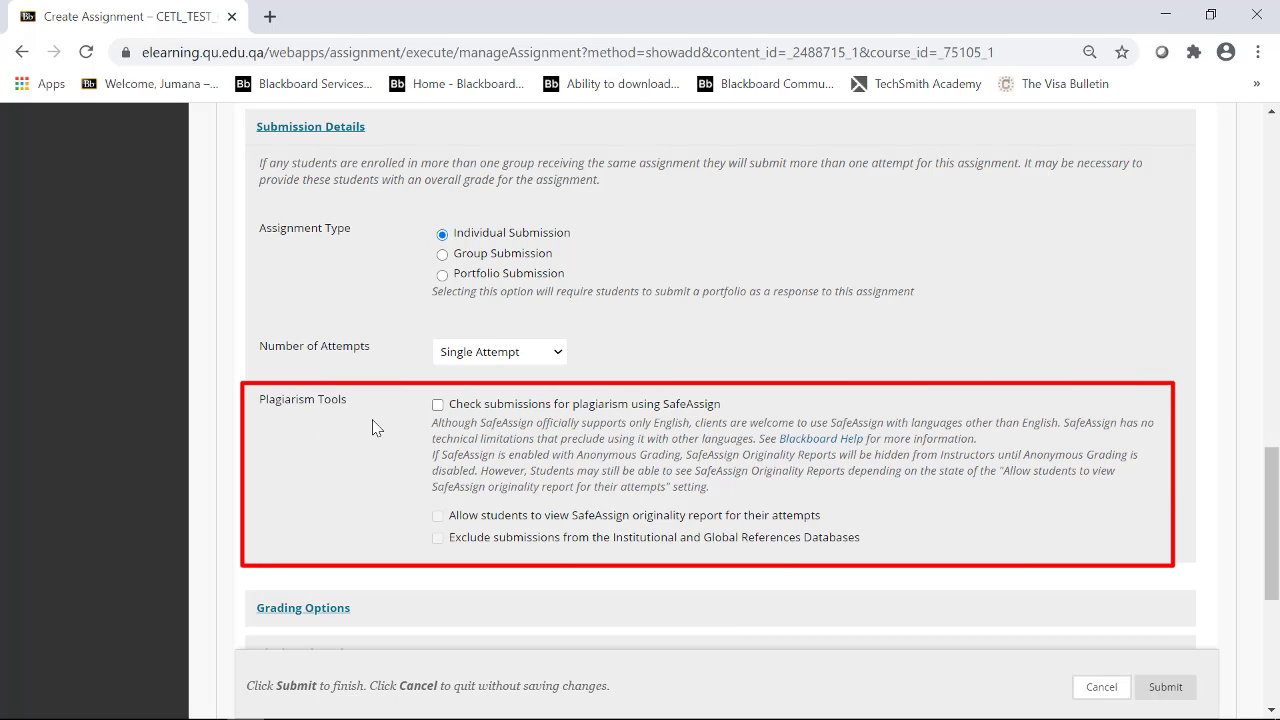
click(438, 406)
Limit the assignment's availability to display until 09/20/2020 at 11:59 PM and submit the assignment
scroll(653, 432, down, 3)
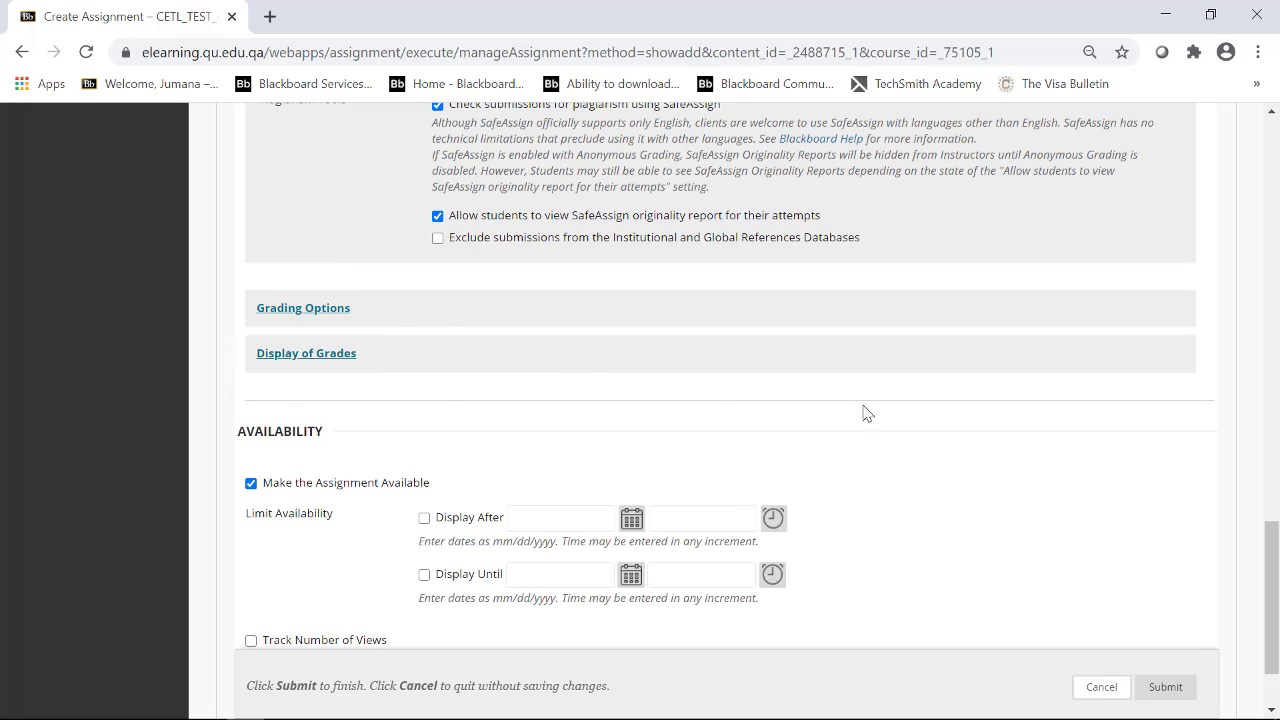
scroll(866, 412, down, 1)
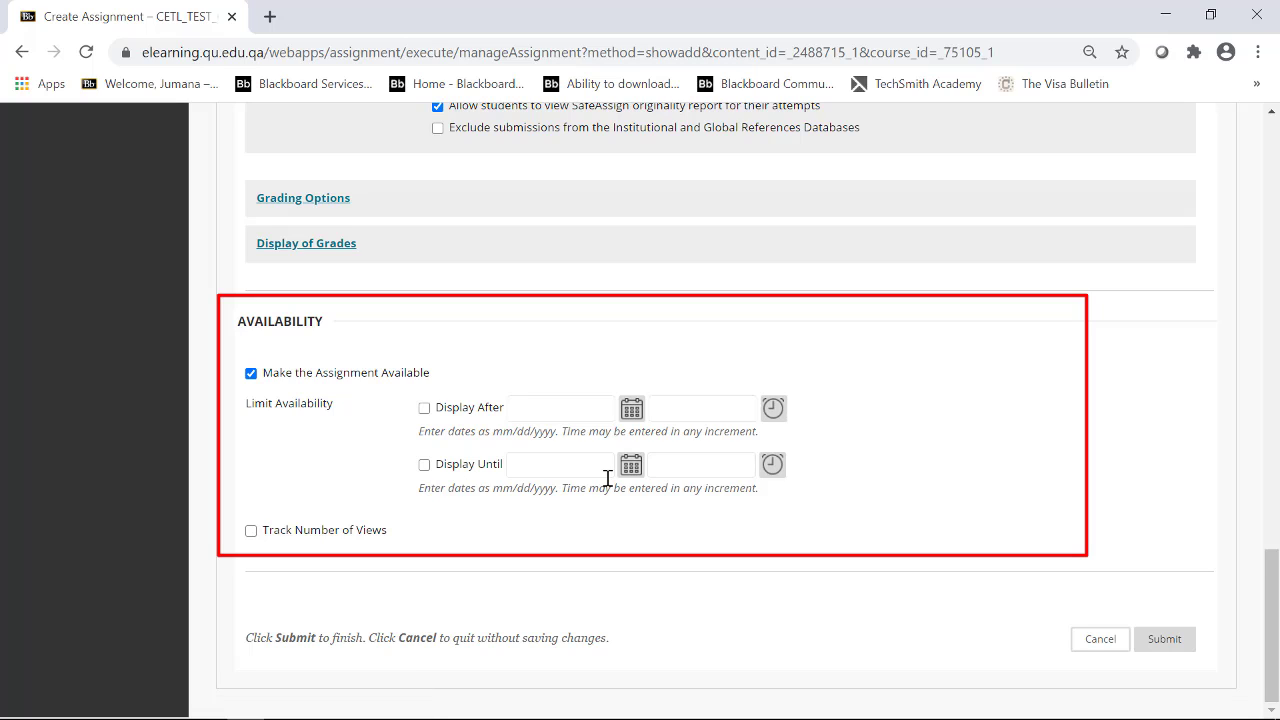
click(424, 464)
click(624, 465)
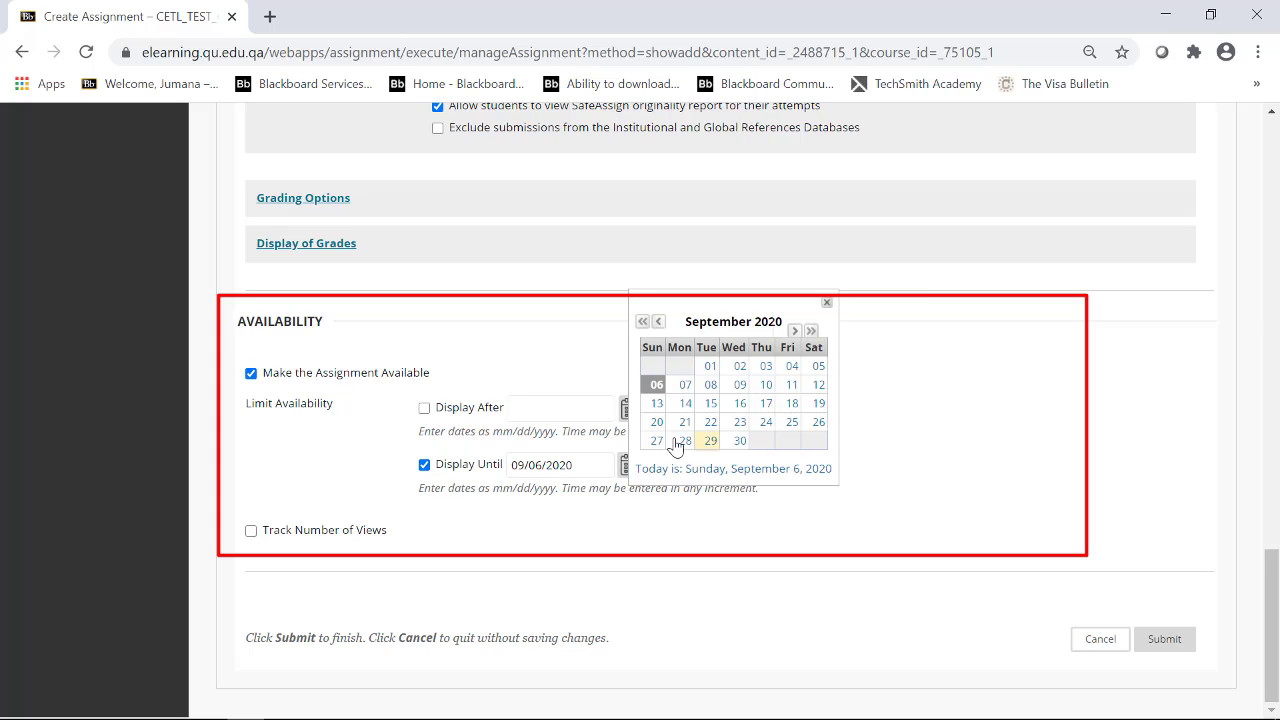
click(657, 422)
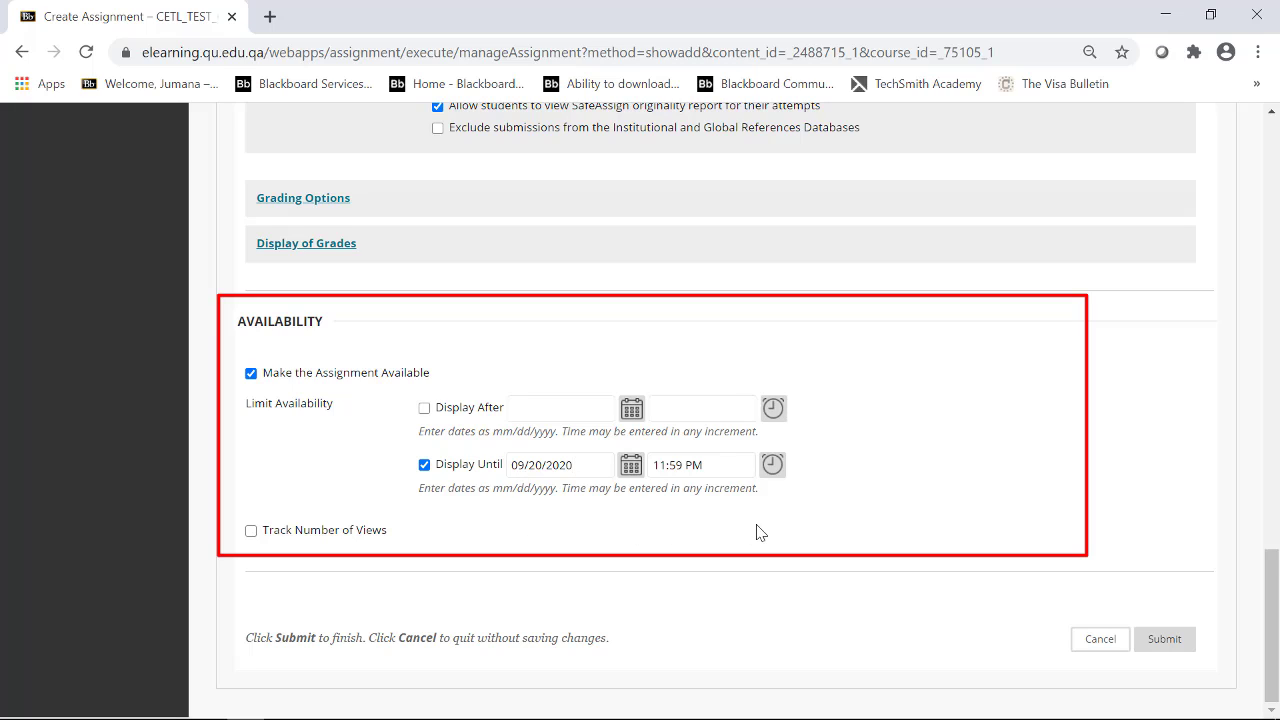
click(1163, 646)
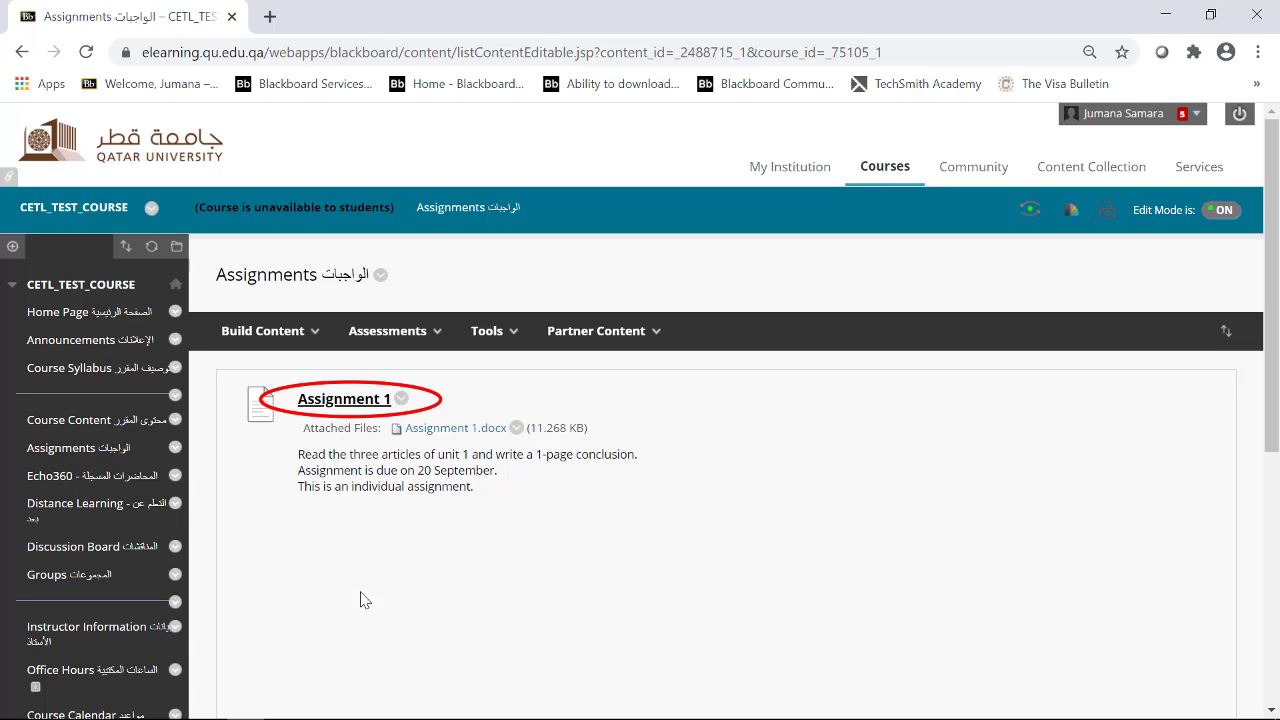
Preview Assignment 1's upload page, review its information, submission and comments sections, and leave without submitting
click(343, 400)
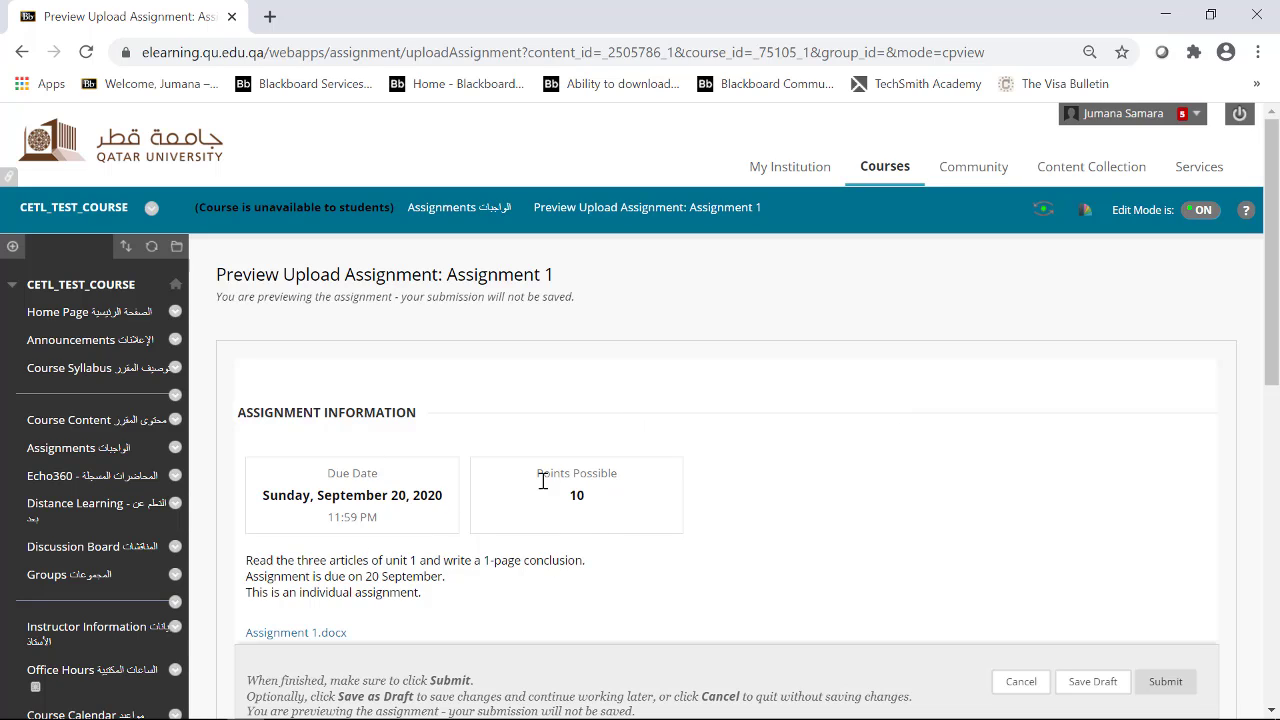
scroll(792, 497, down, 2)
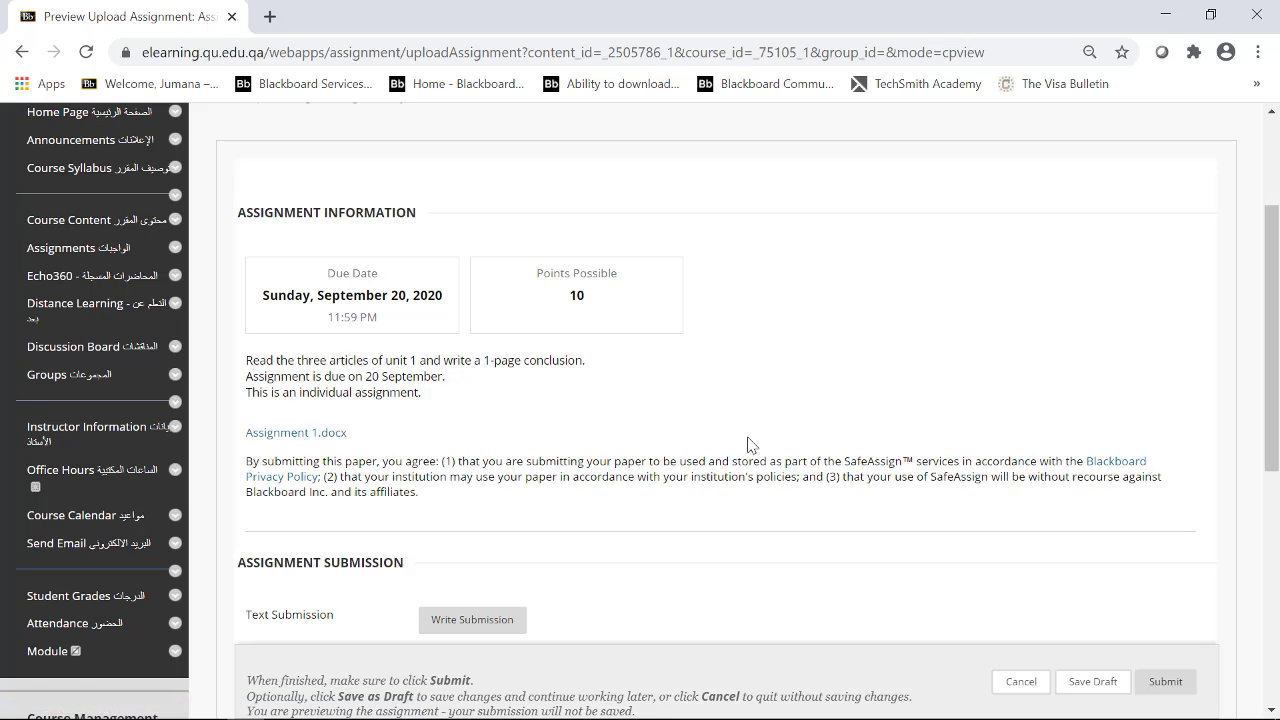
scroll(749, 443, down, 2)
scroll(757, 409, down, 1)
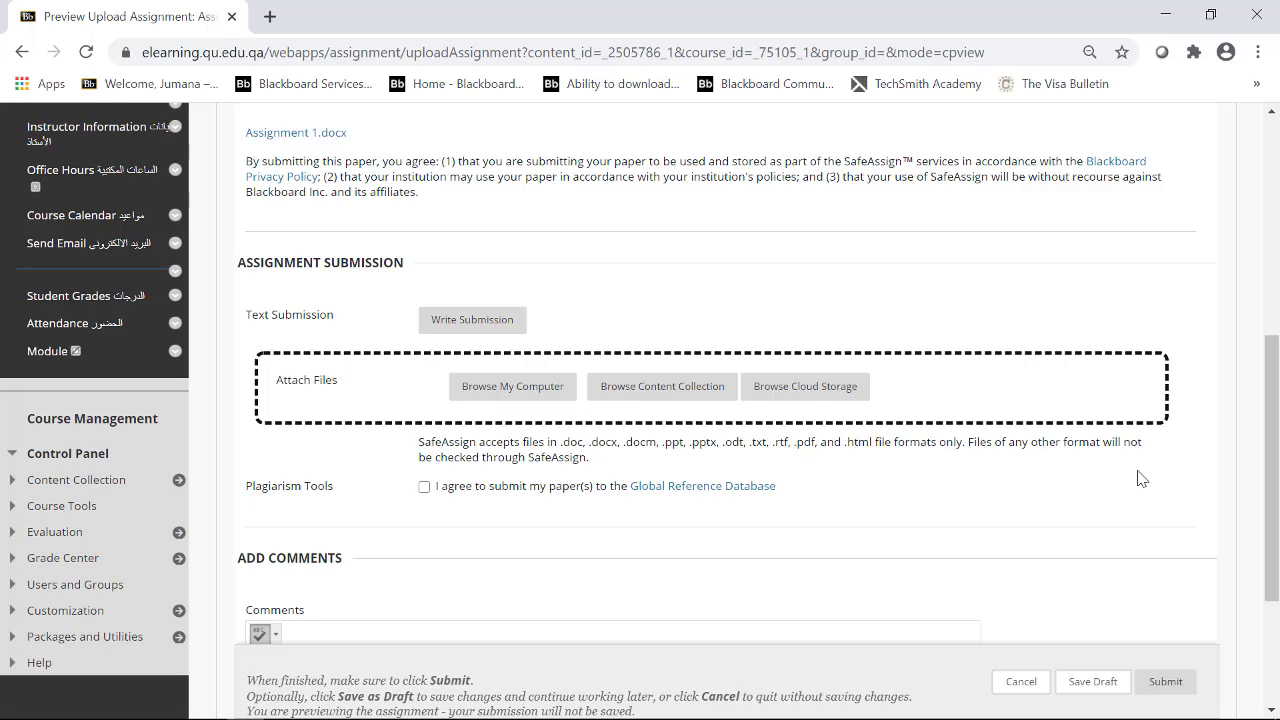
scroll(1160, 600, down, 2)
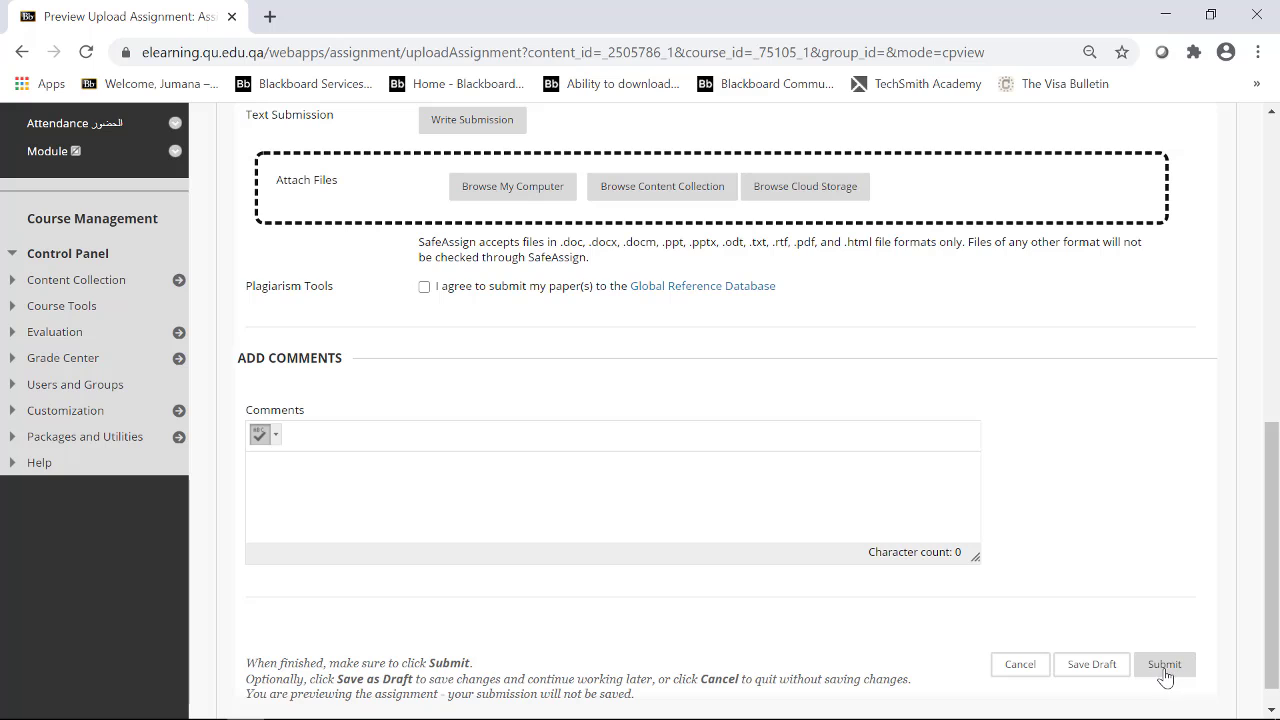
click(1017, 675)
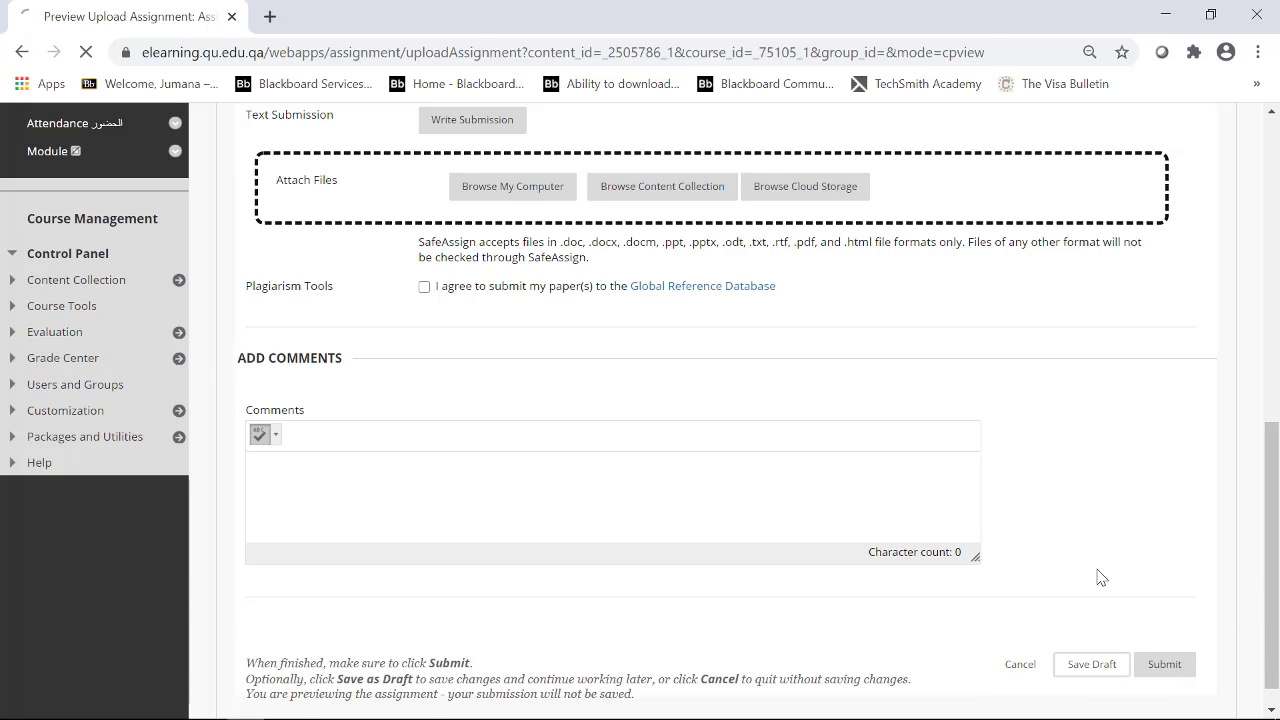